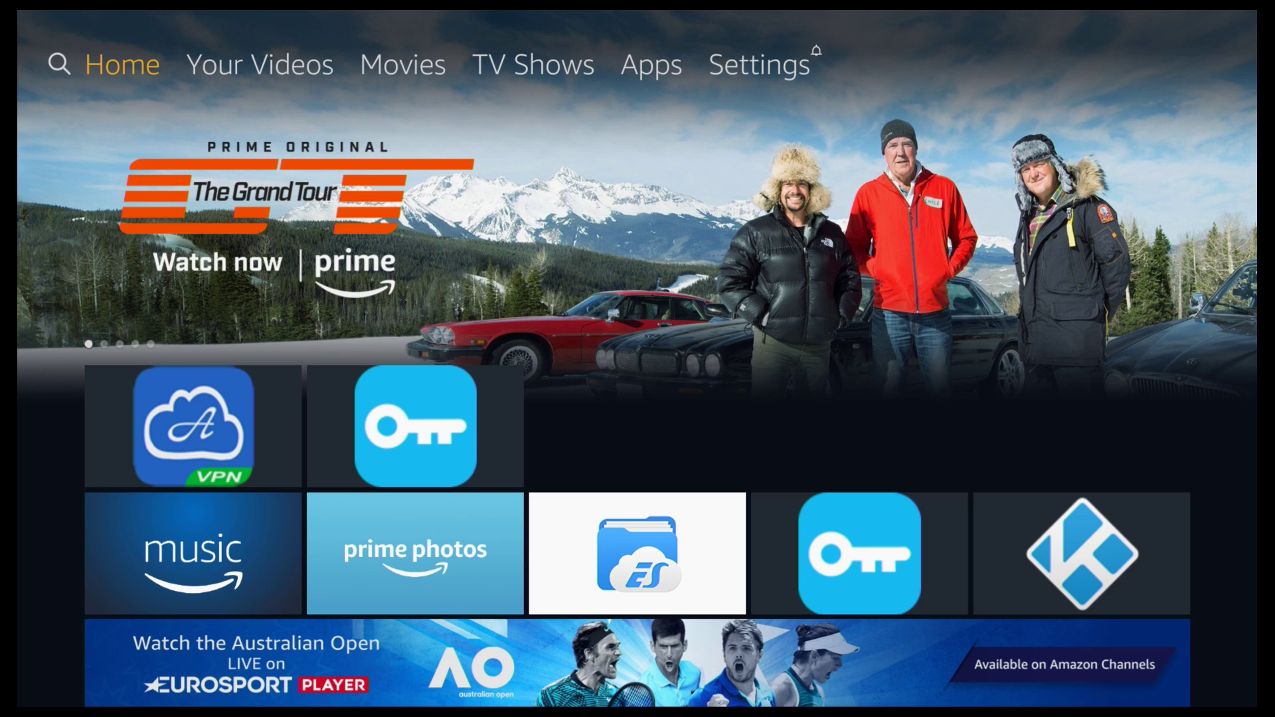
# Open the Device section of the Fire TV settings
pyautogui.press('Right')
pyautogui.press('Right')
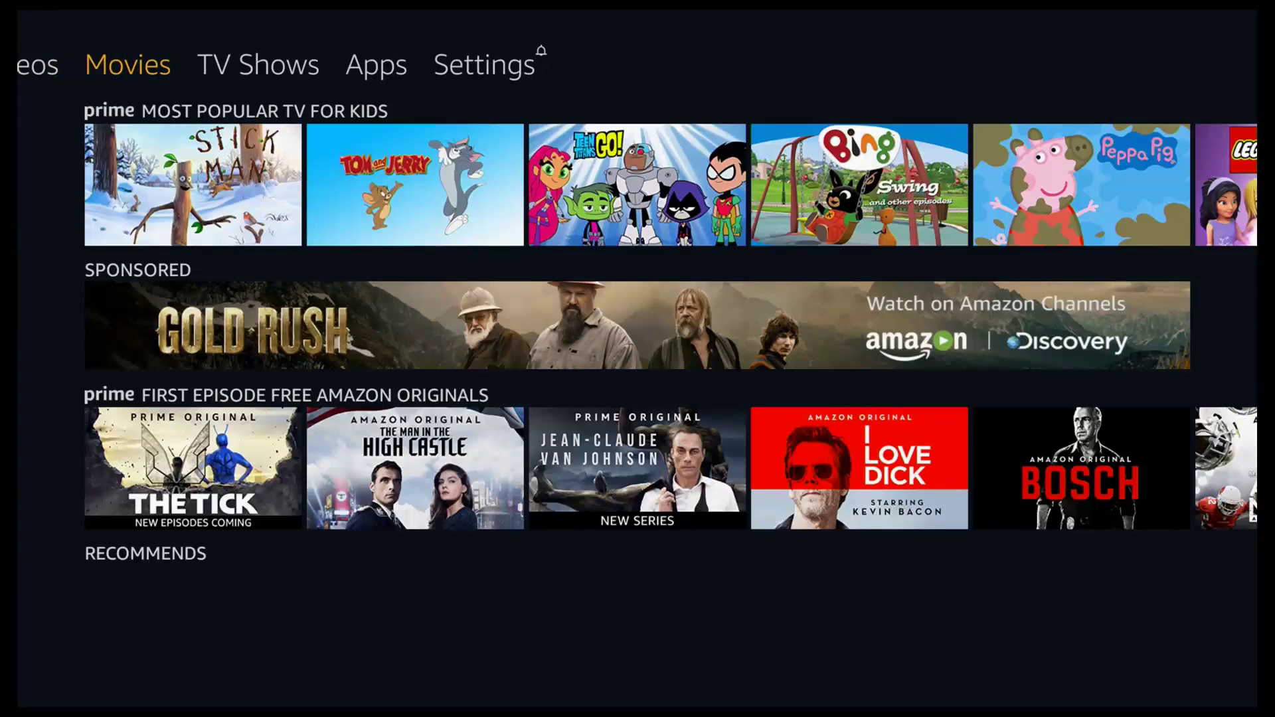
pyautogui.press('Right')
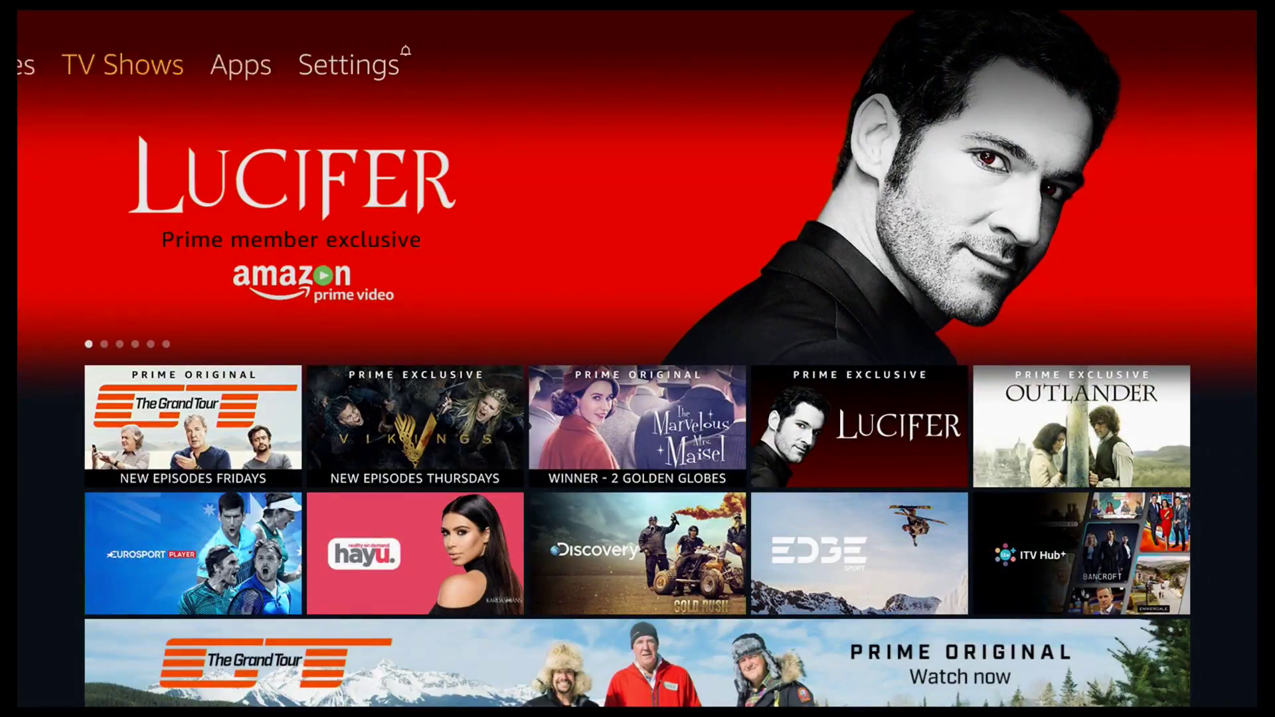
pyautogui.press('Right')
pyautogui.press('Right')
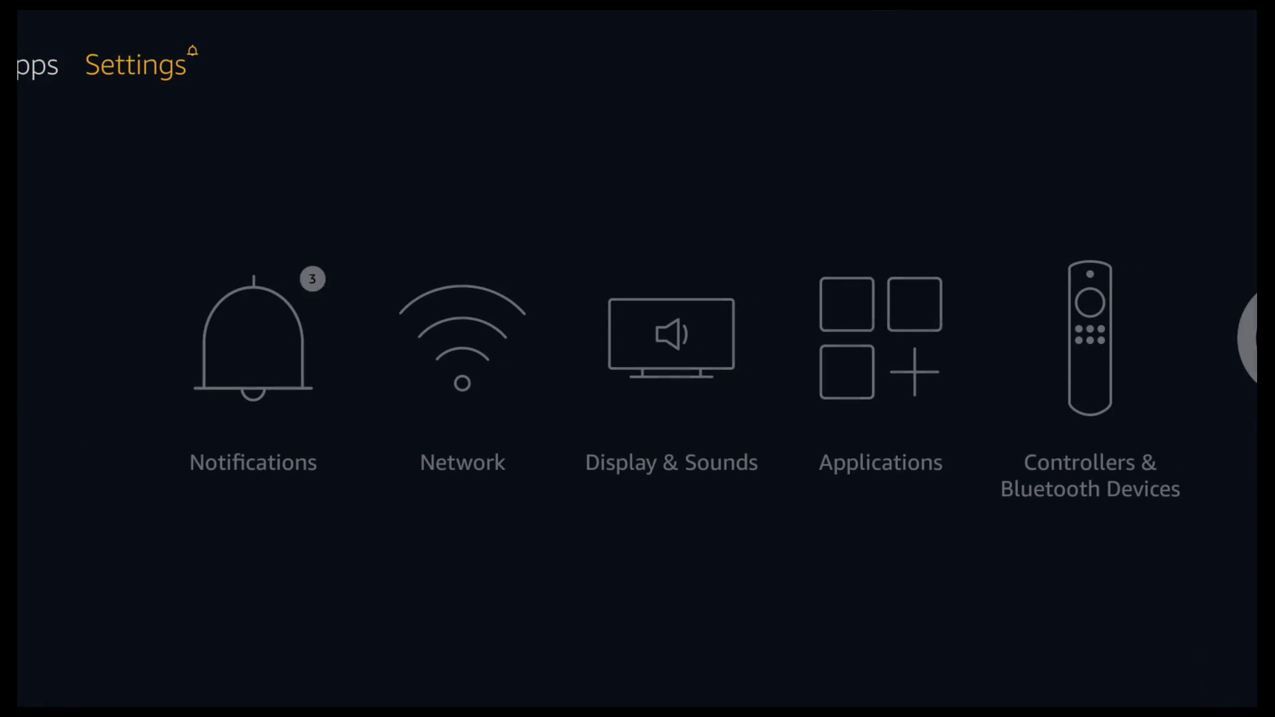
pyautogui.press('Down')
pyautogui.press('Right')
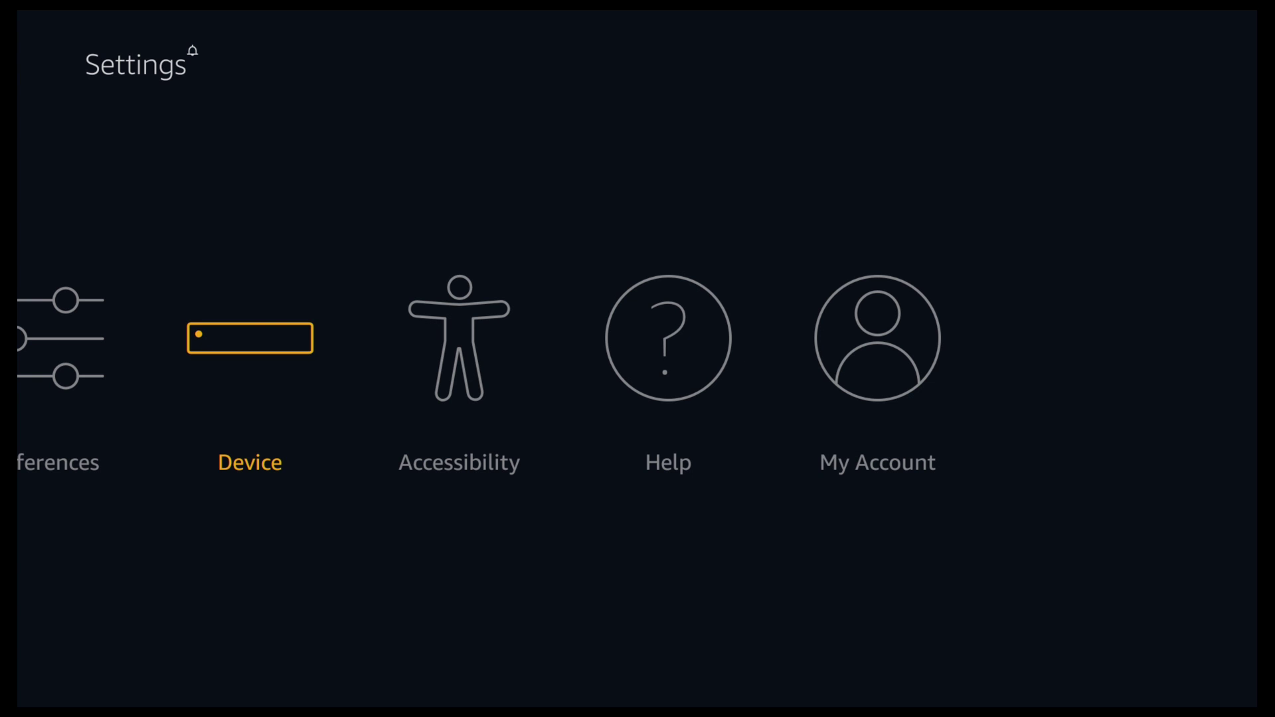
pyautogui.press('Return')
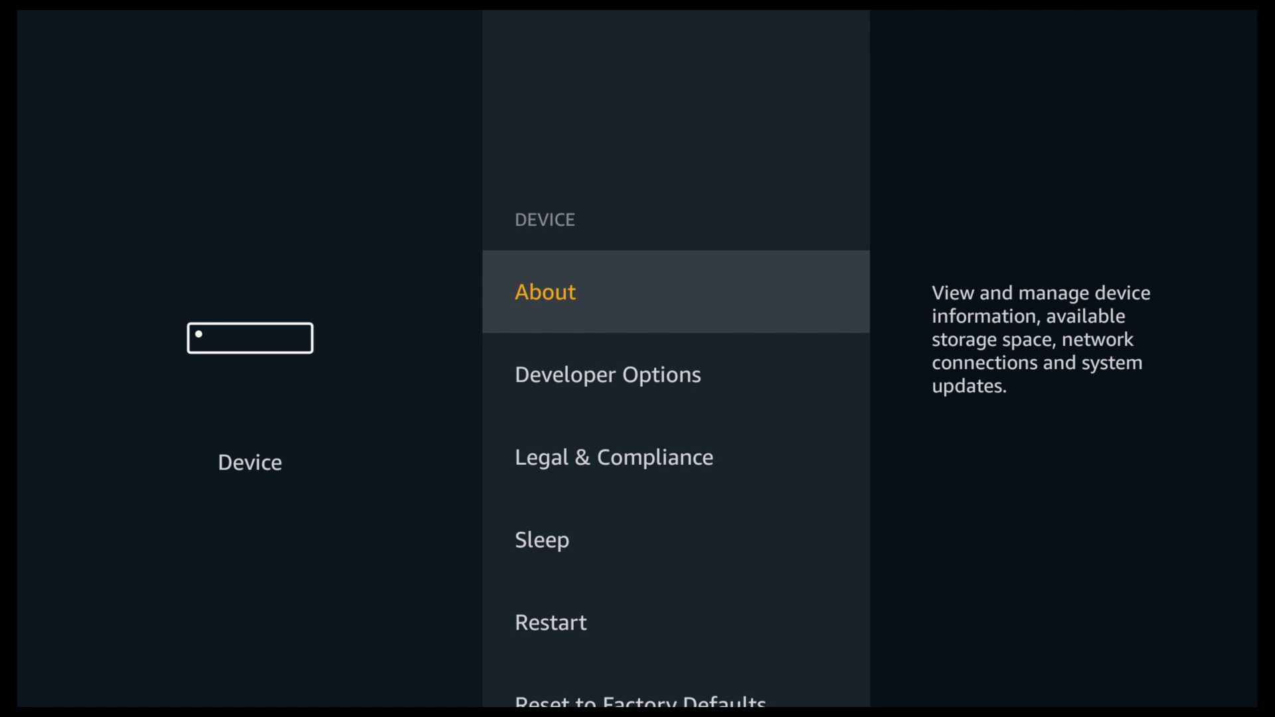
# In the device's Developer Options, turn on ADB debugging and Apps from Unknown Sources
pyautogui.press('Down')
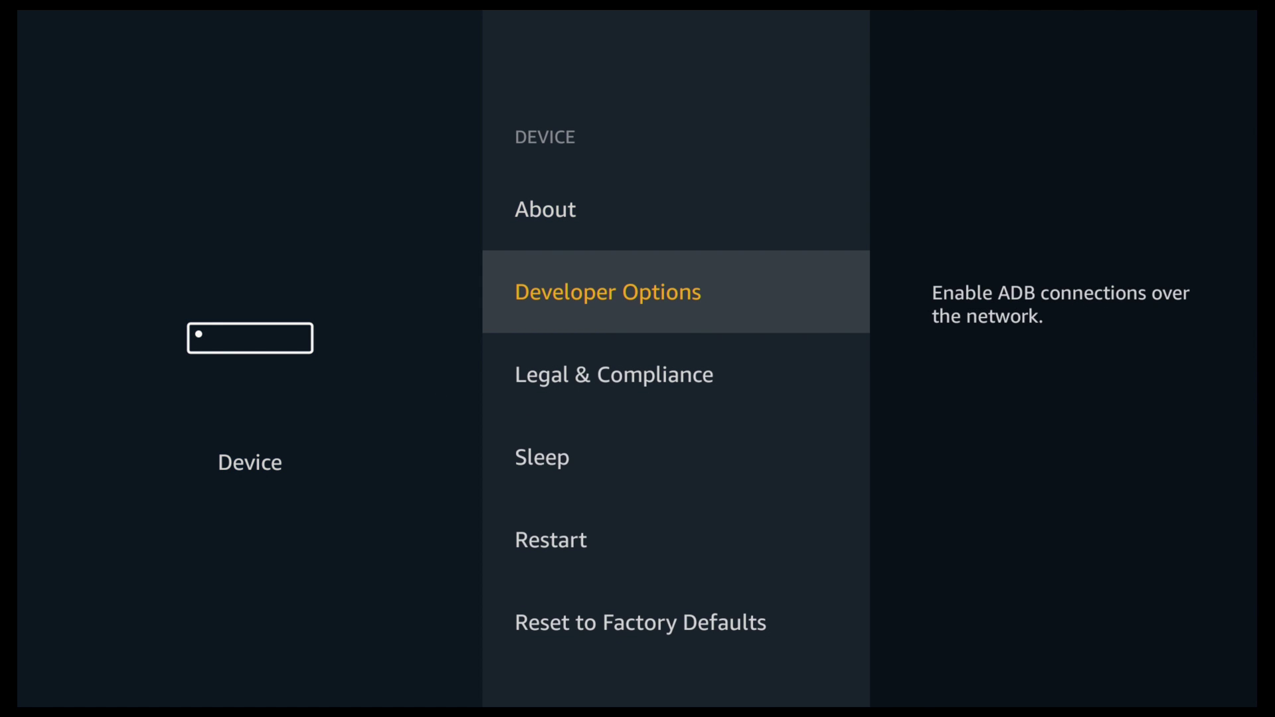
pyautogui.press('Return')
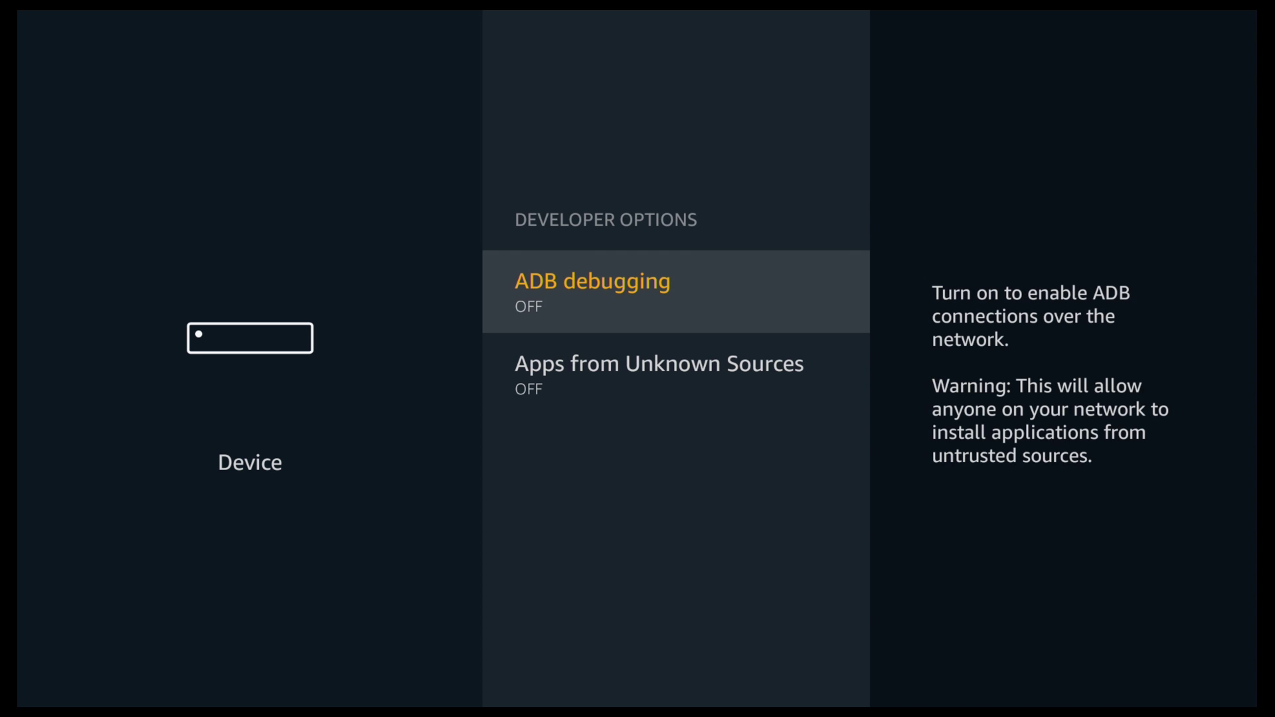
pyautogui.press('Return')
pyautogui.press('Down')
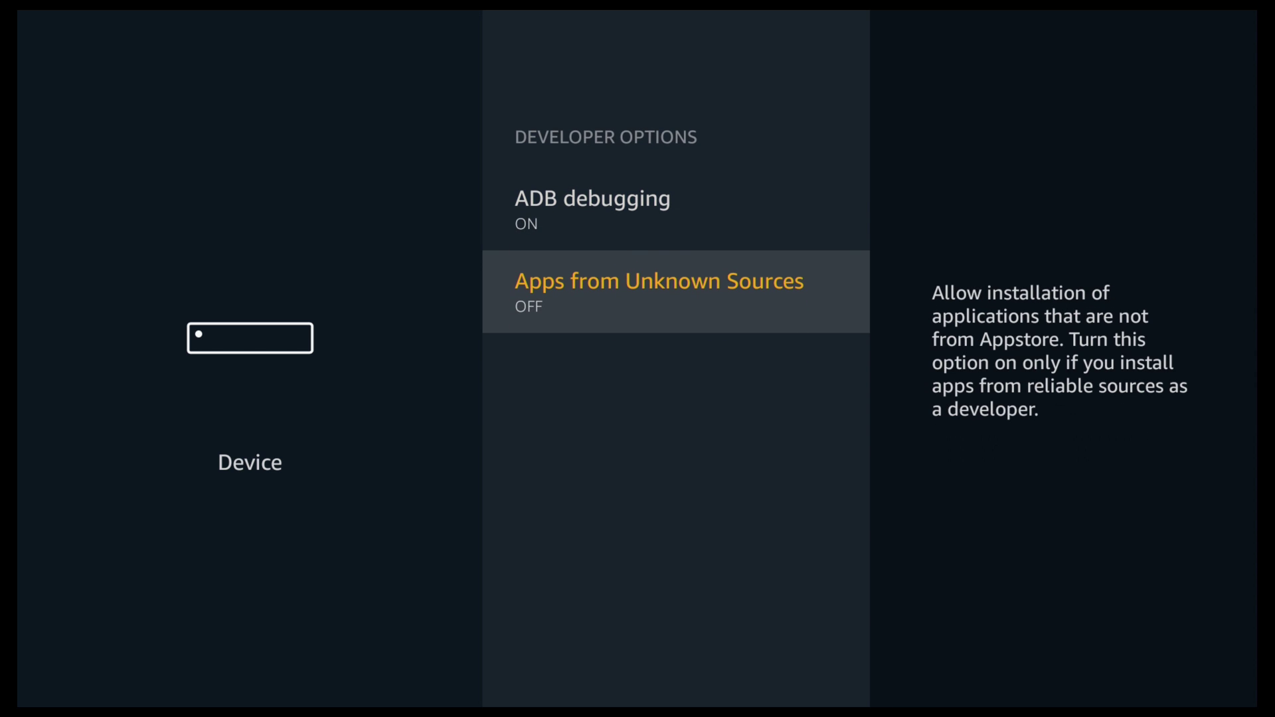
pyautogui.press('Return')
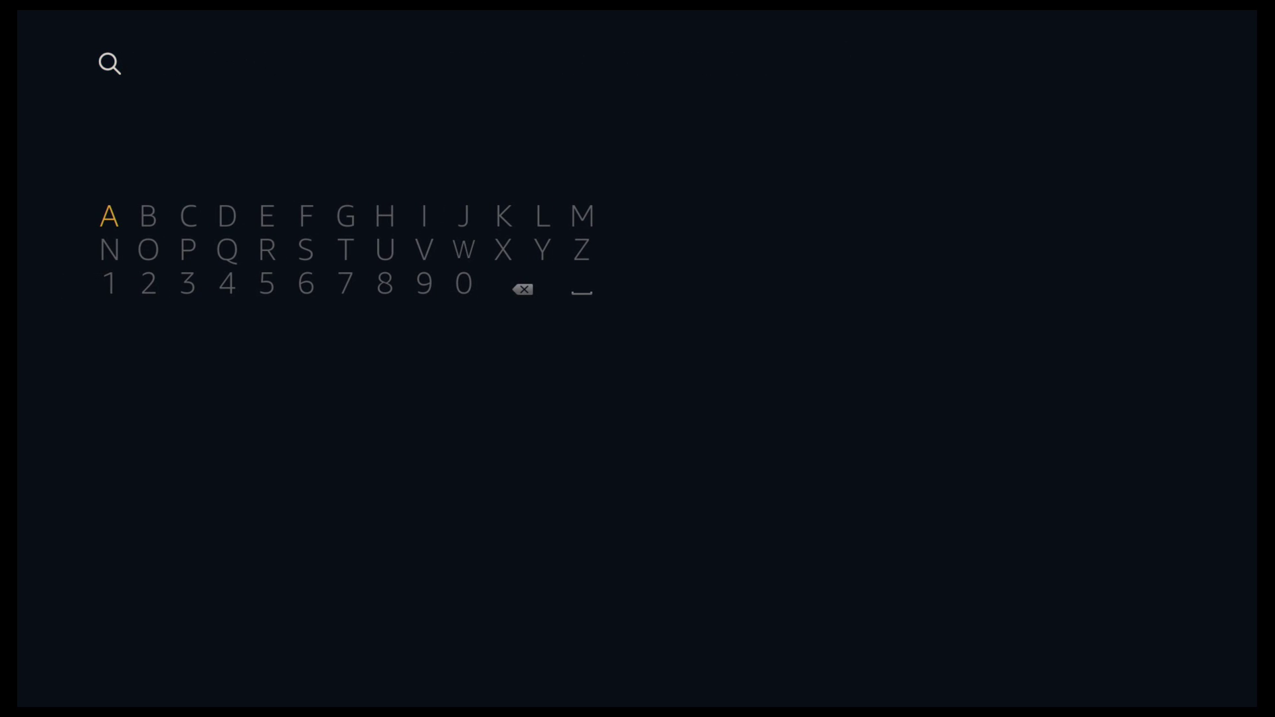
# Search the Fire TV for "Downloader" using the suggestion with exactly that name
pyautogui.press('Right')
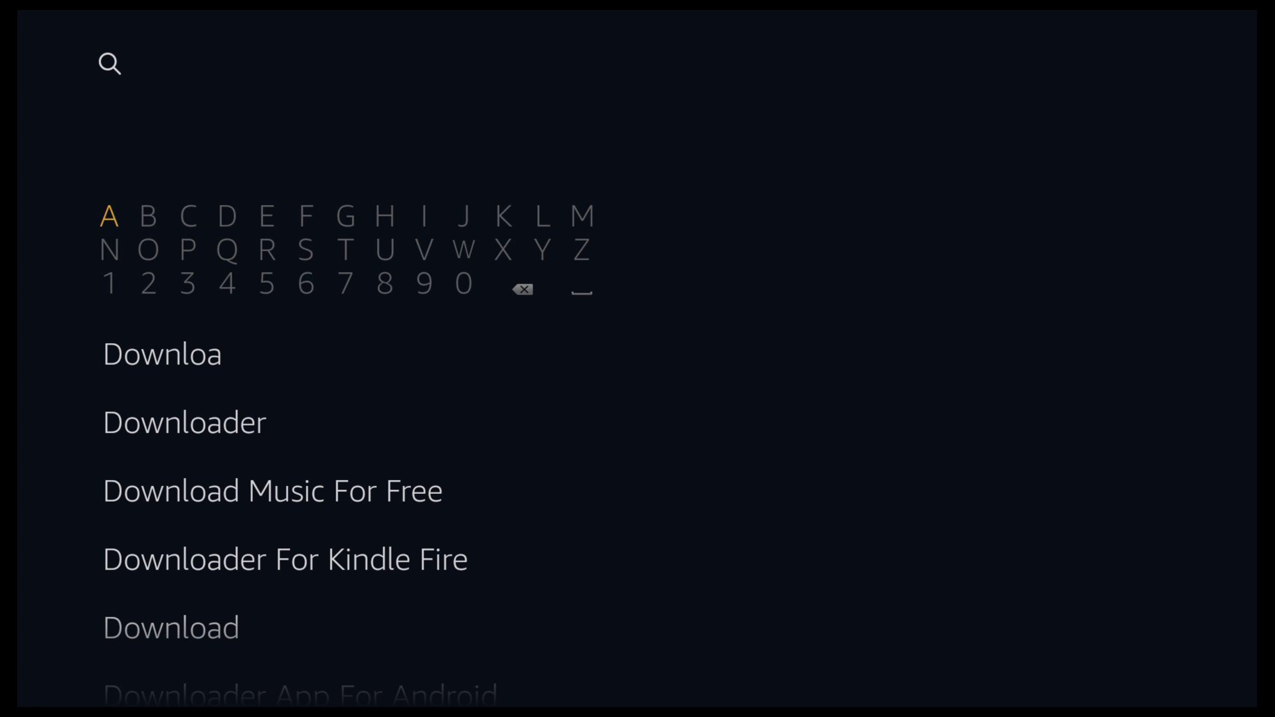
pyautogui.press('Right')
pyautogui.press('Right')
pyautogui.press('Right')
pyautogui.press('Return')
pyautogui.press('Right')
pyautogui.press('Return')
pyautogui.press('Down')
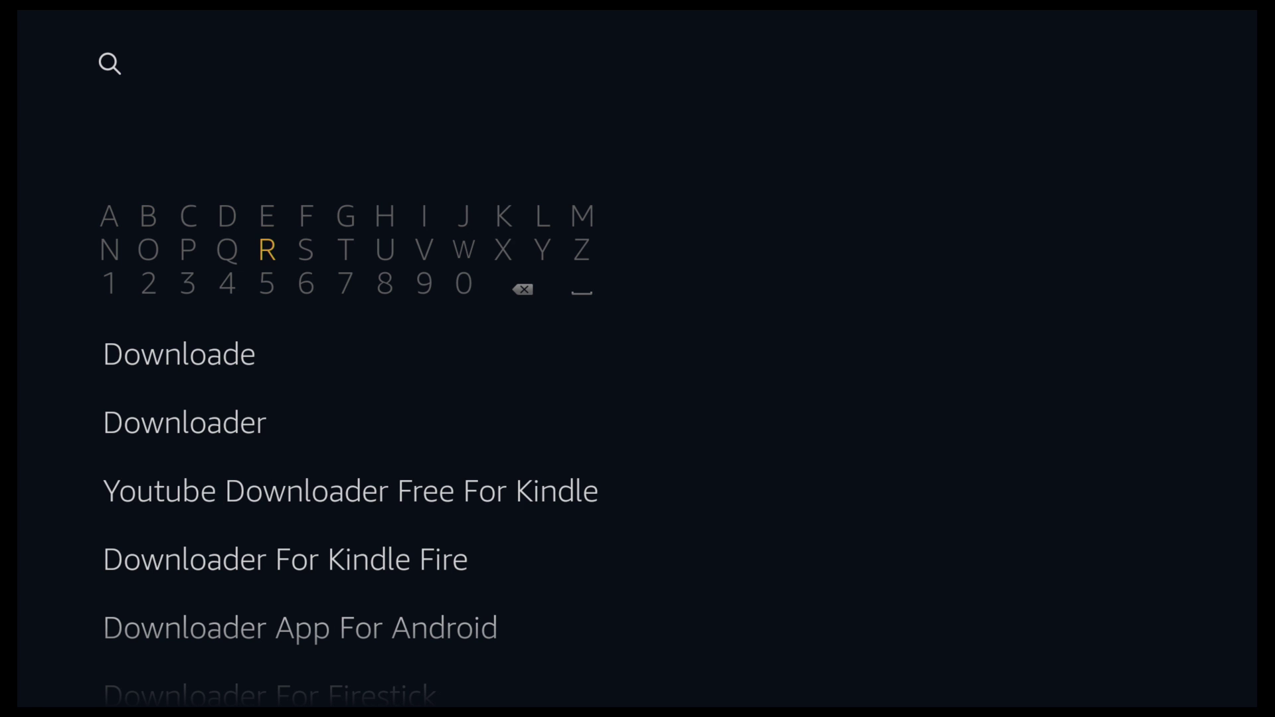
pyautogui.press('Return')
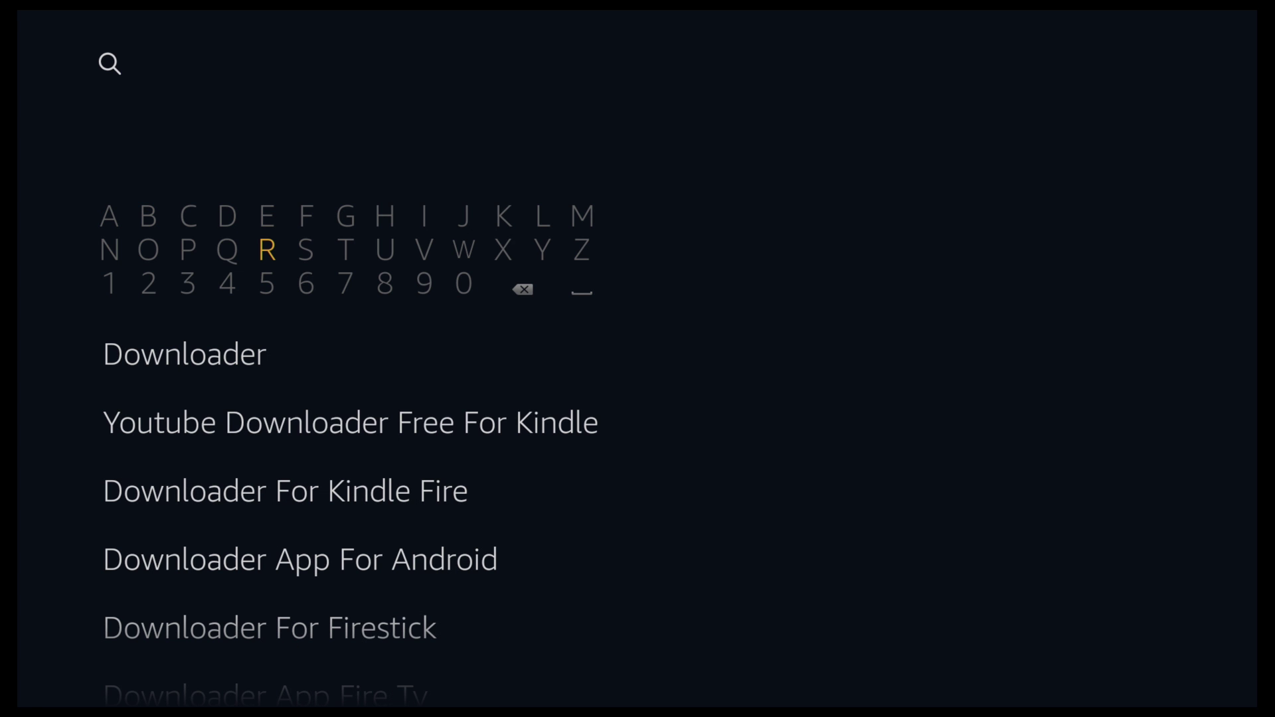
pyautogui.press('Down')
pyautogui.press('Down')
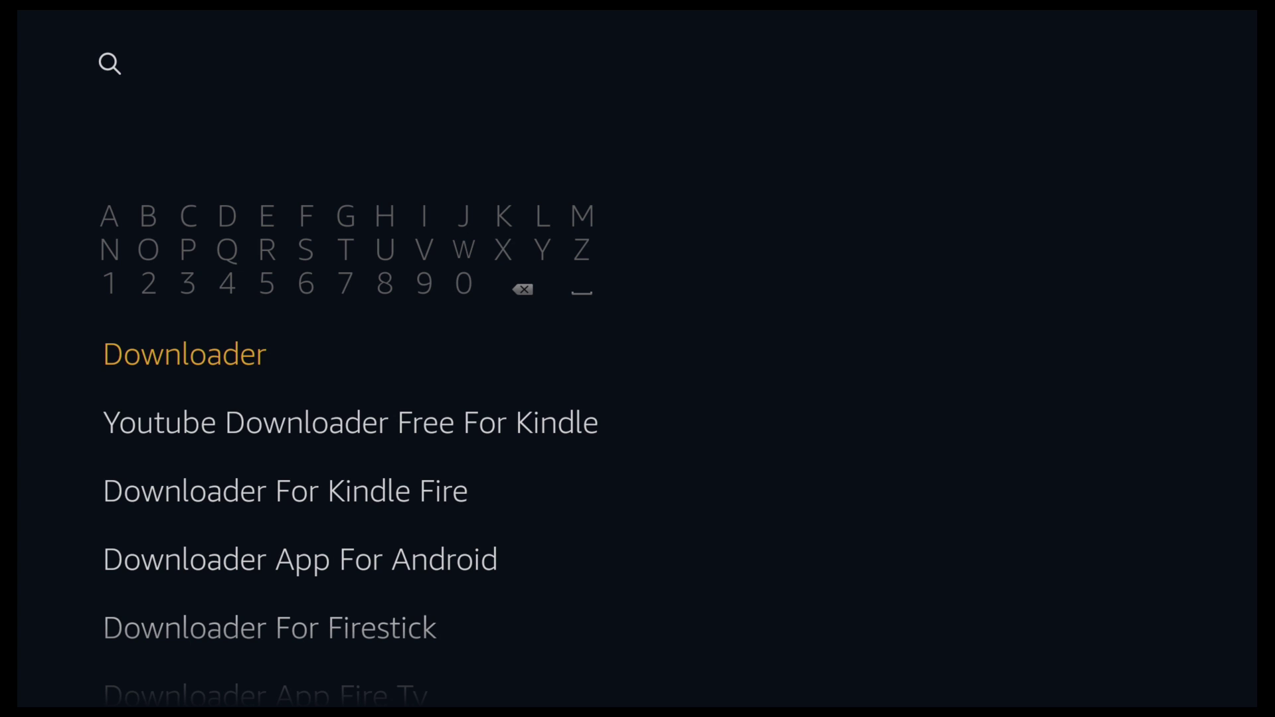
pyautogui.press('Return')
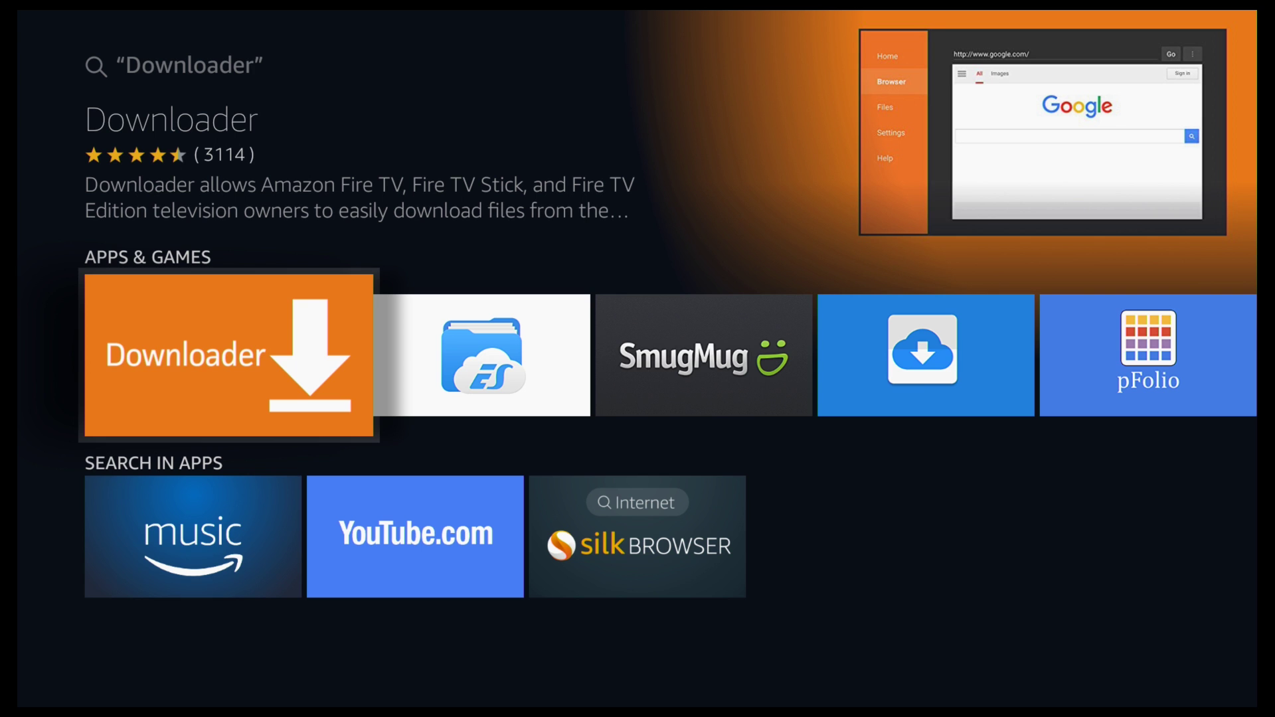
# Download the Downloader app from its store page, launch it and dismiss the update notes
pyautogui.press('Return')
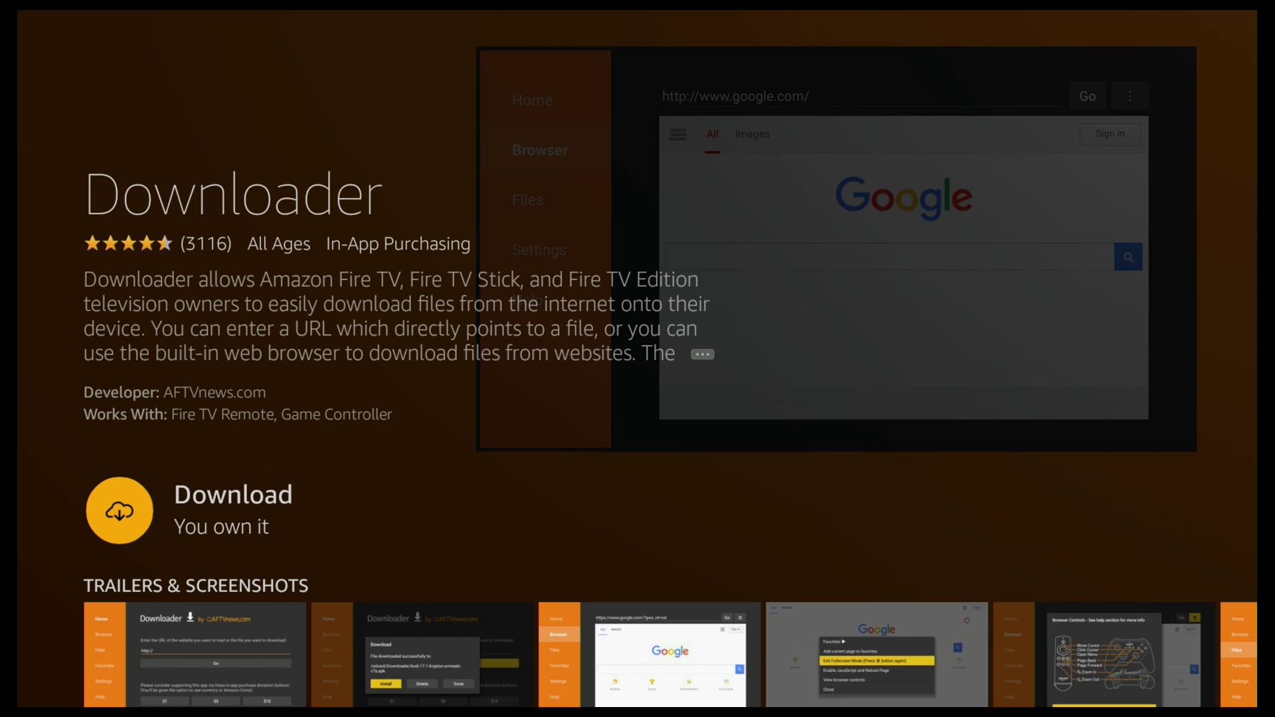
pyautogui.press('Return')
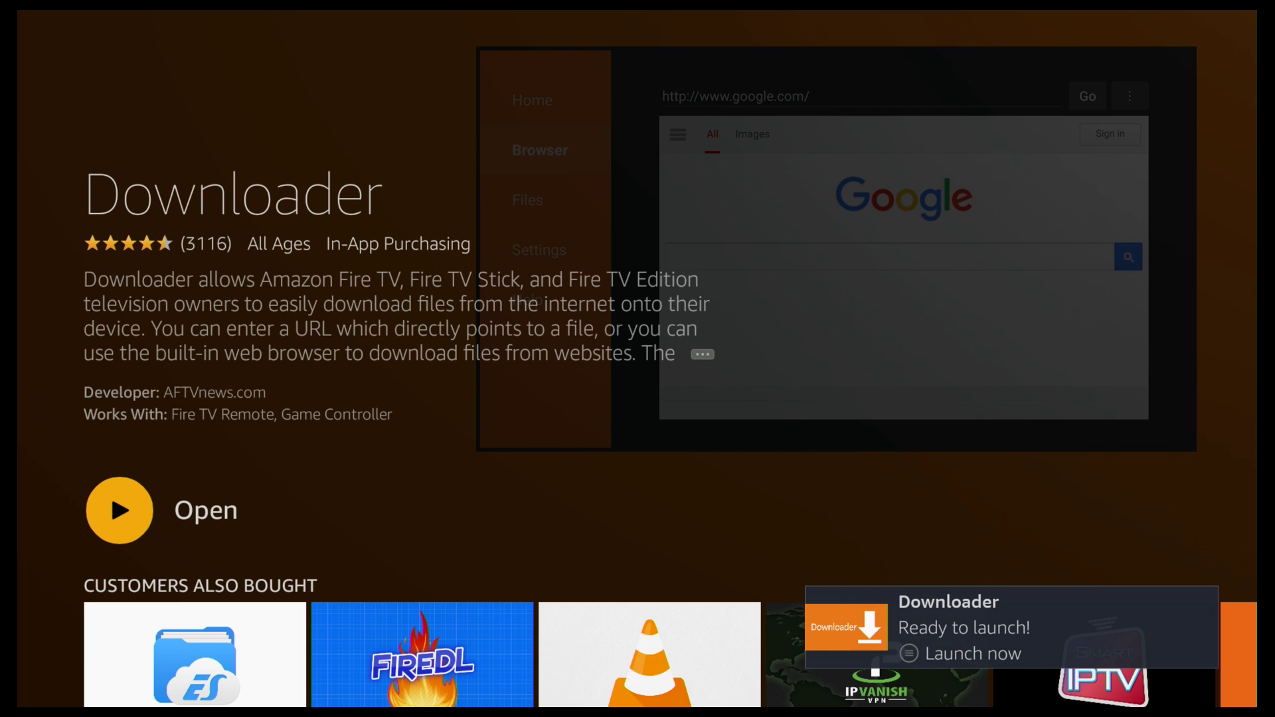
pyautogui.press('Return')
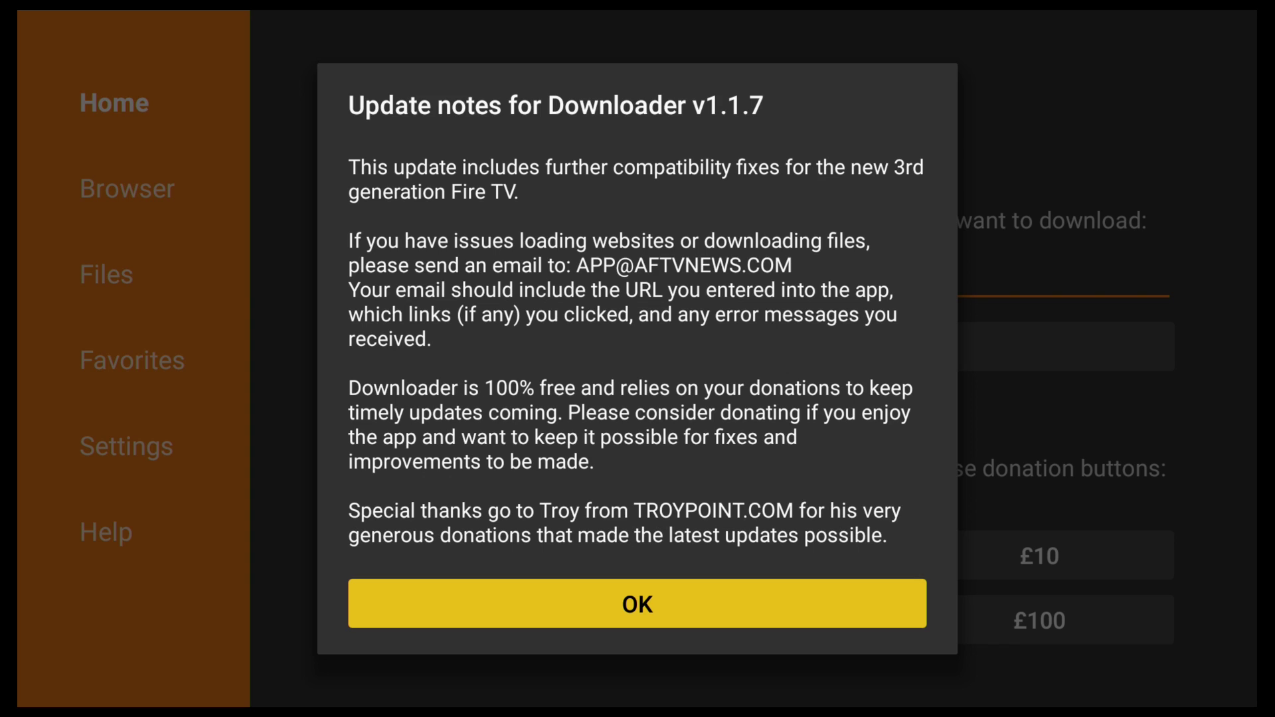
pyautogui.press('Return')
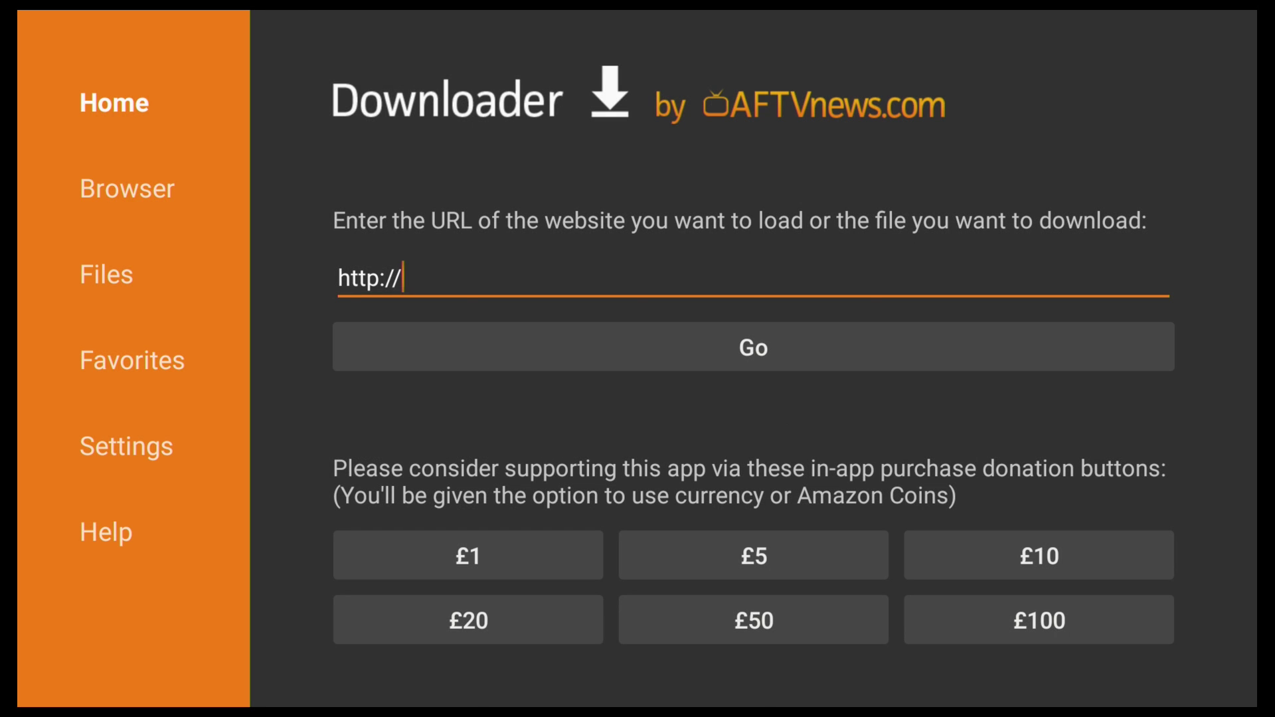
pyautogui.press('Return')
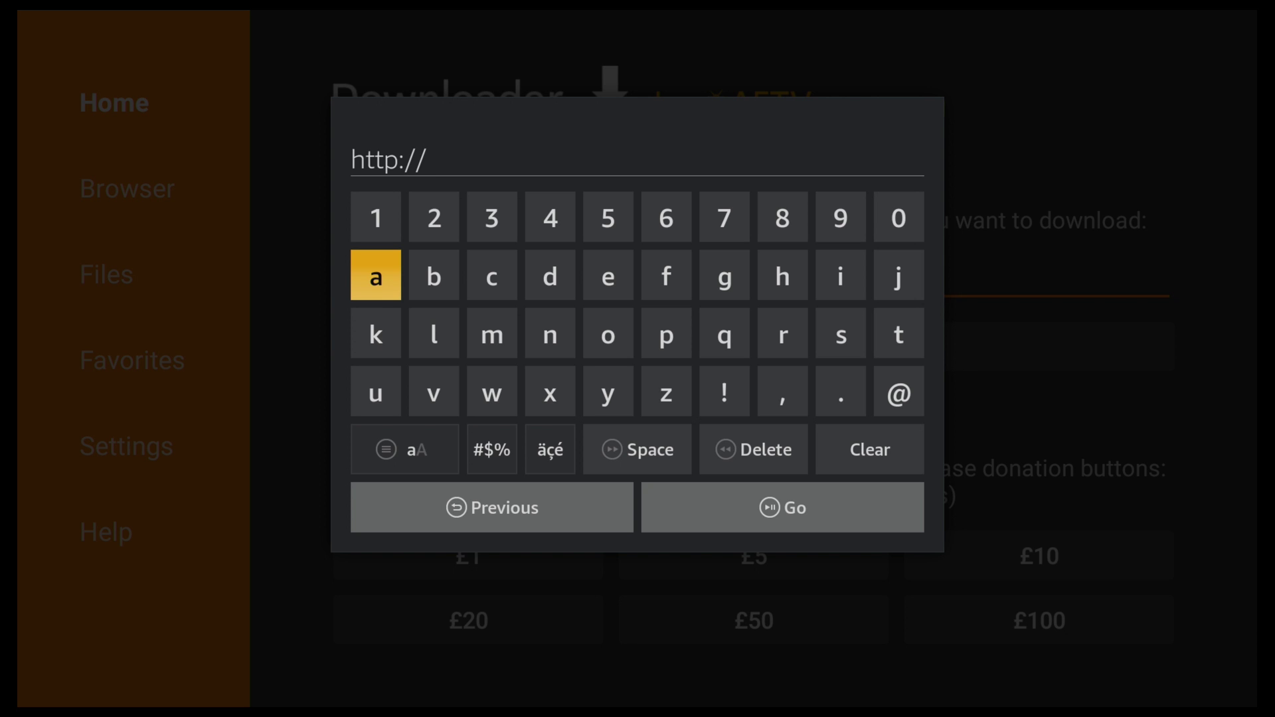
pyautogui.write('a')
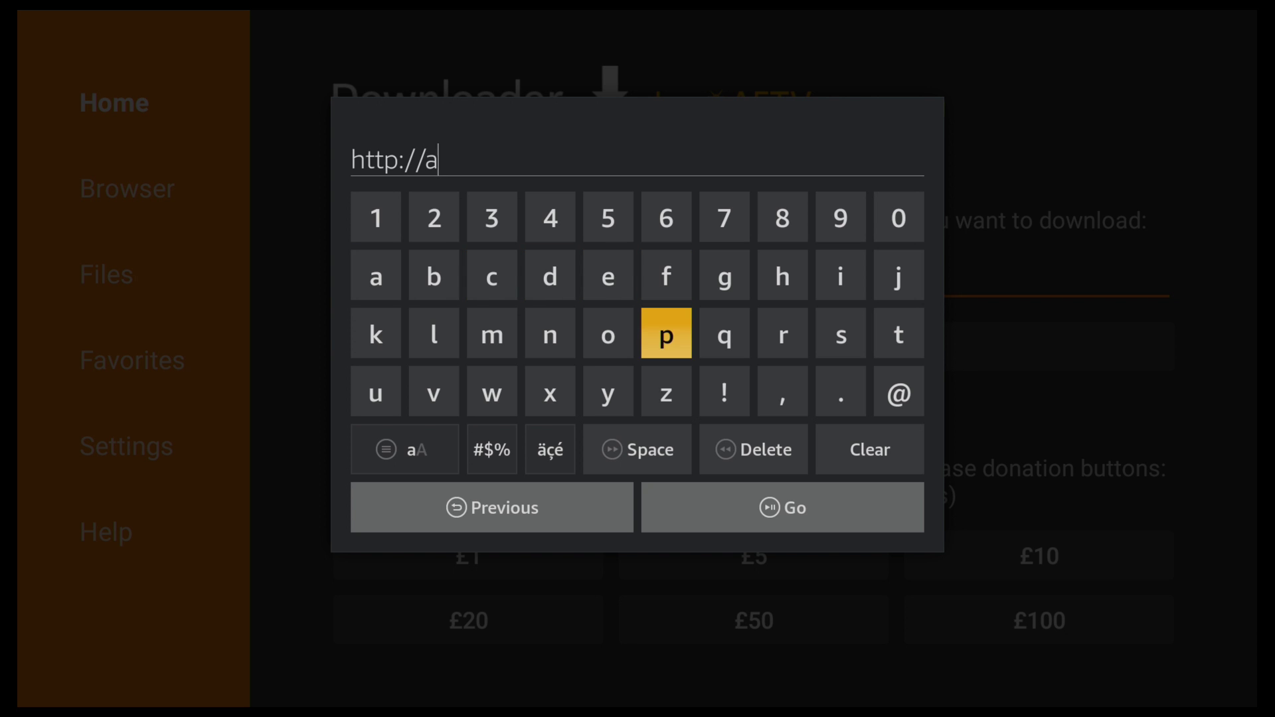
pyautogui.write('ptoid')
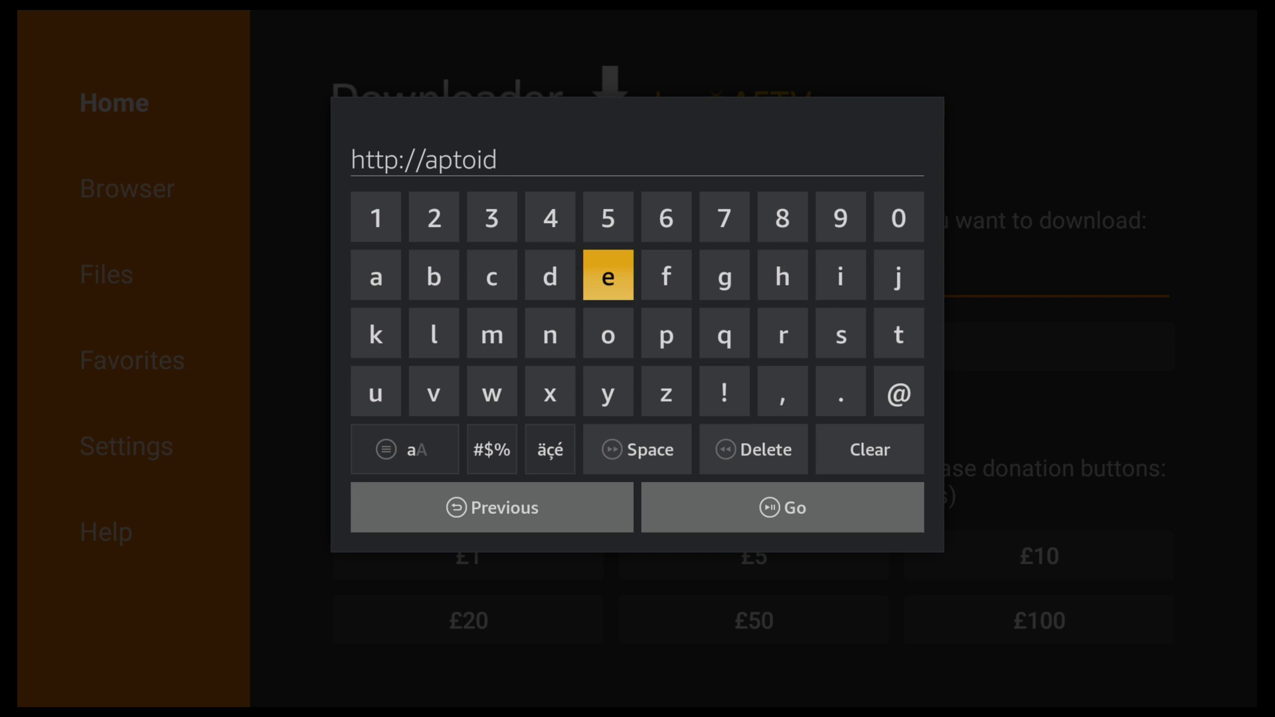
pyautogui.write('e.com')
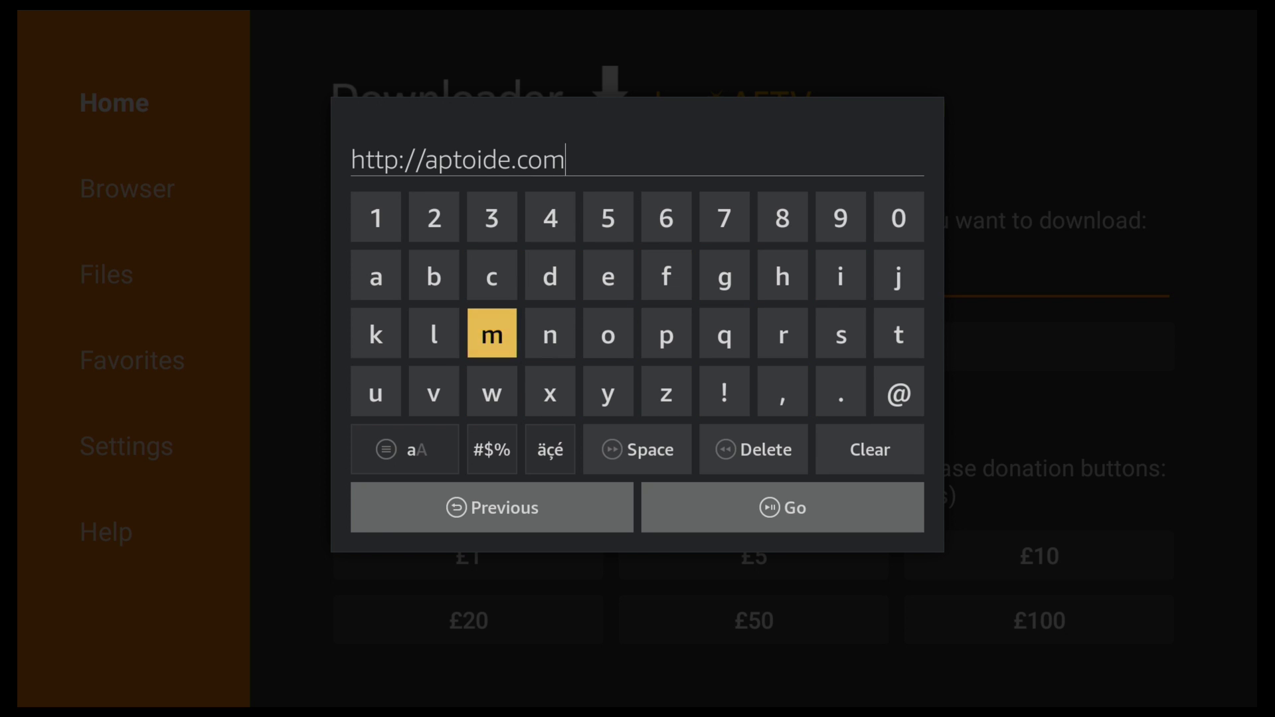
pyautogui.press('Return')
pyautogui.write('/')
pyautogui.press('Return')
pyautogui.write('i')
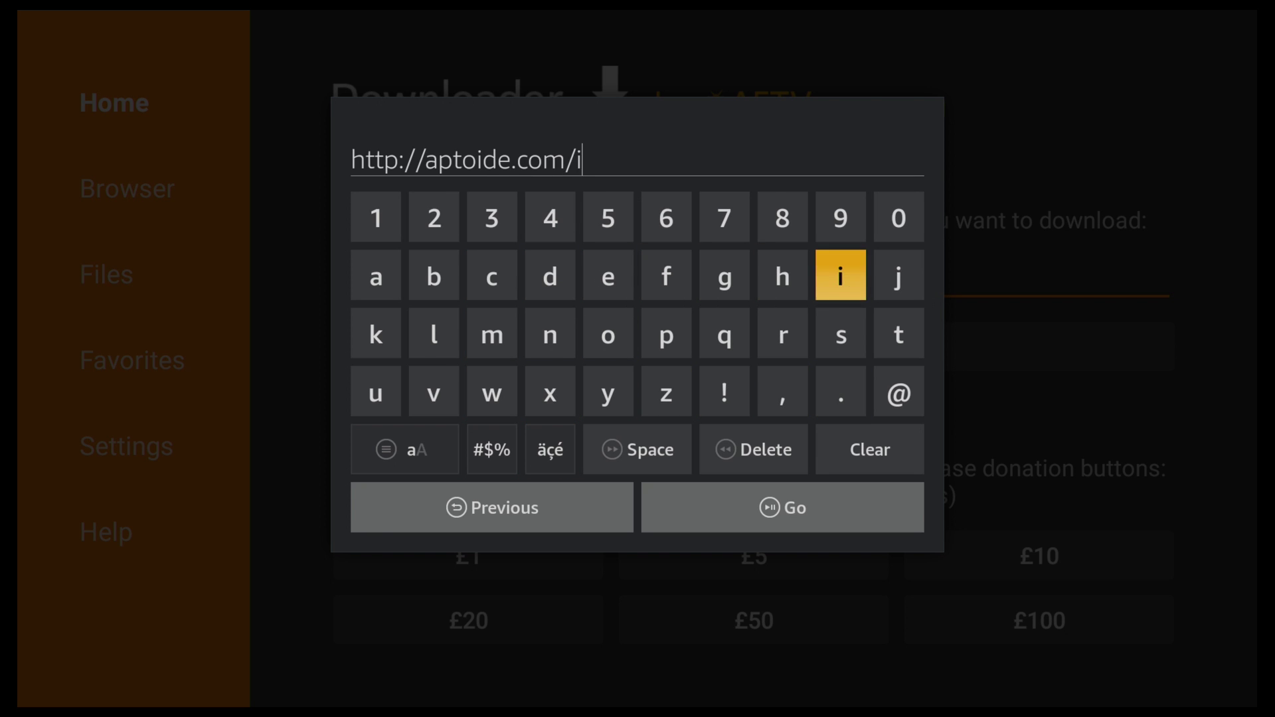
pyautogui.write('nstaller')
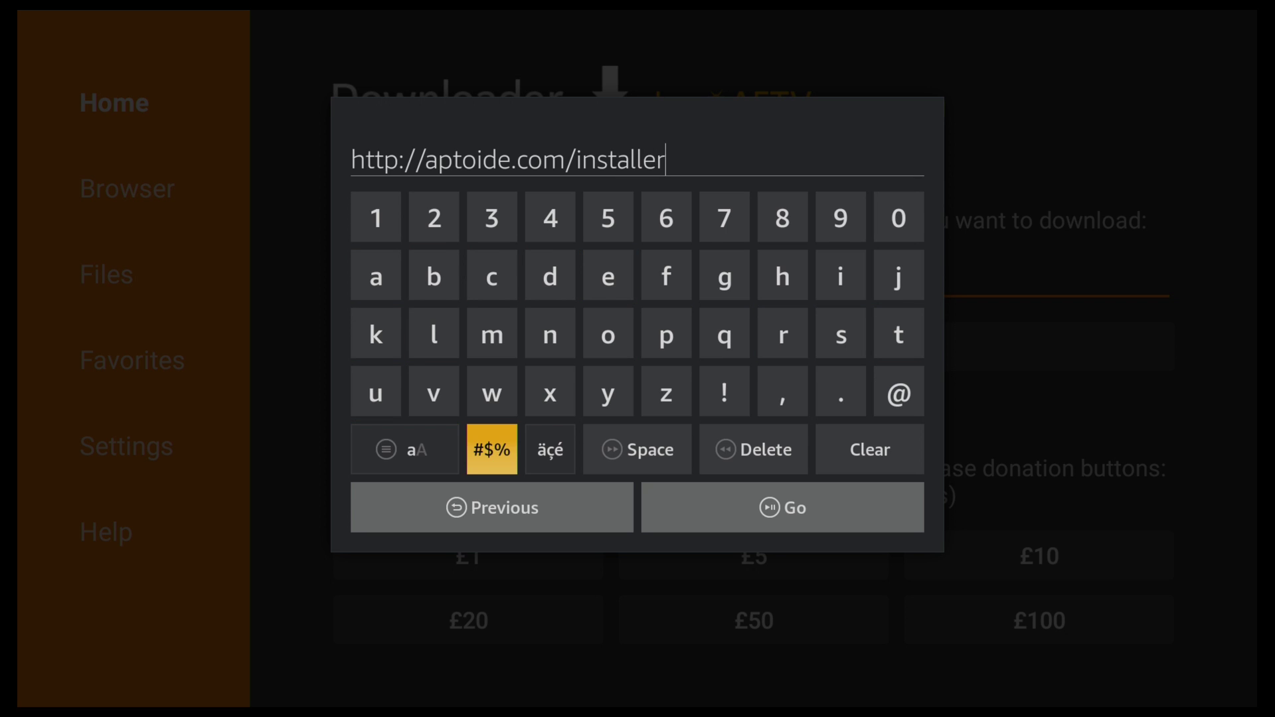
pyautogui.press('Return')
pyautogui.write('-')
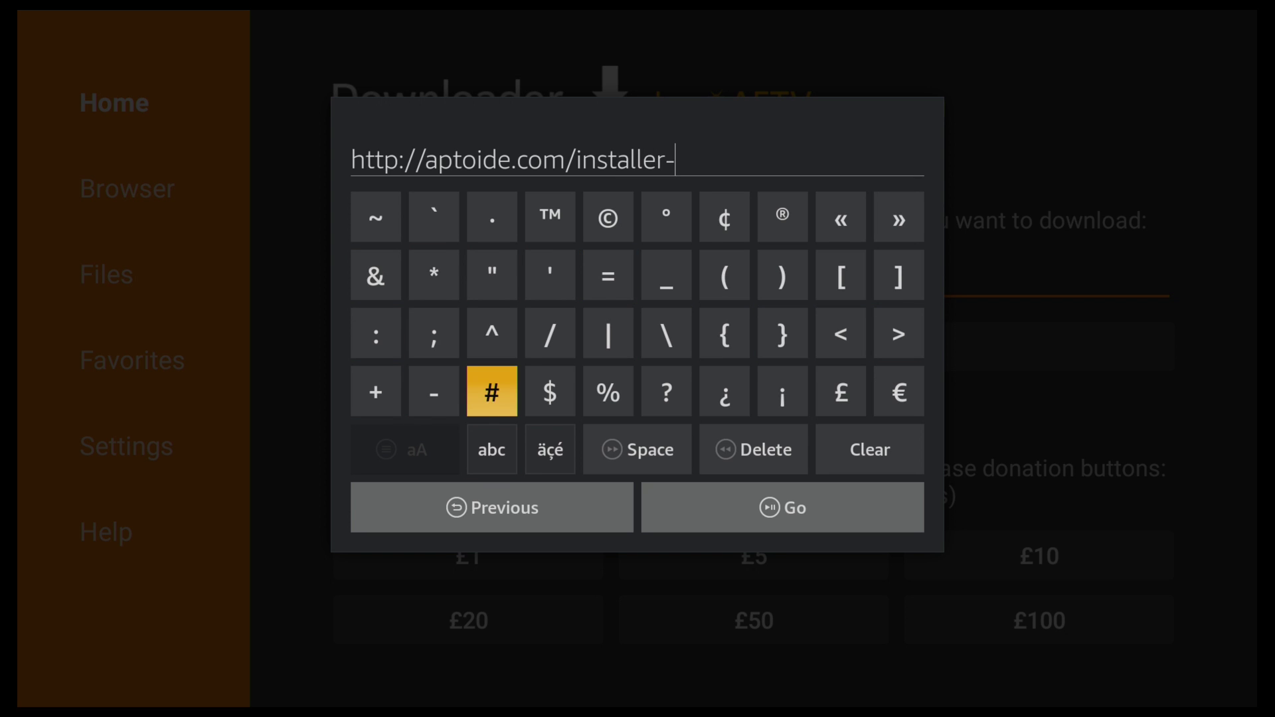
pyautogui.press('Return')
pyautogui.write('apto')
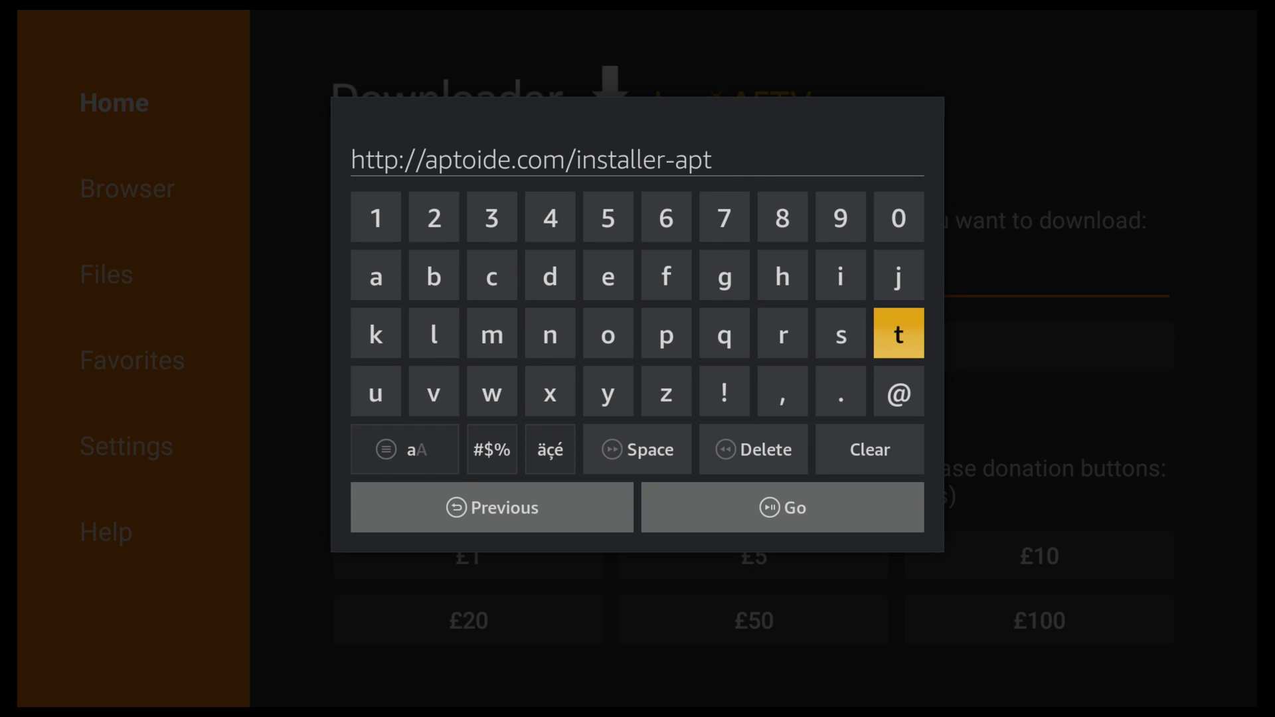
pyautogui.write('ide')
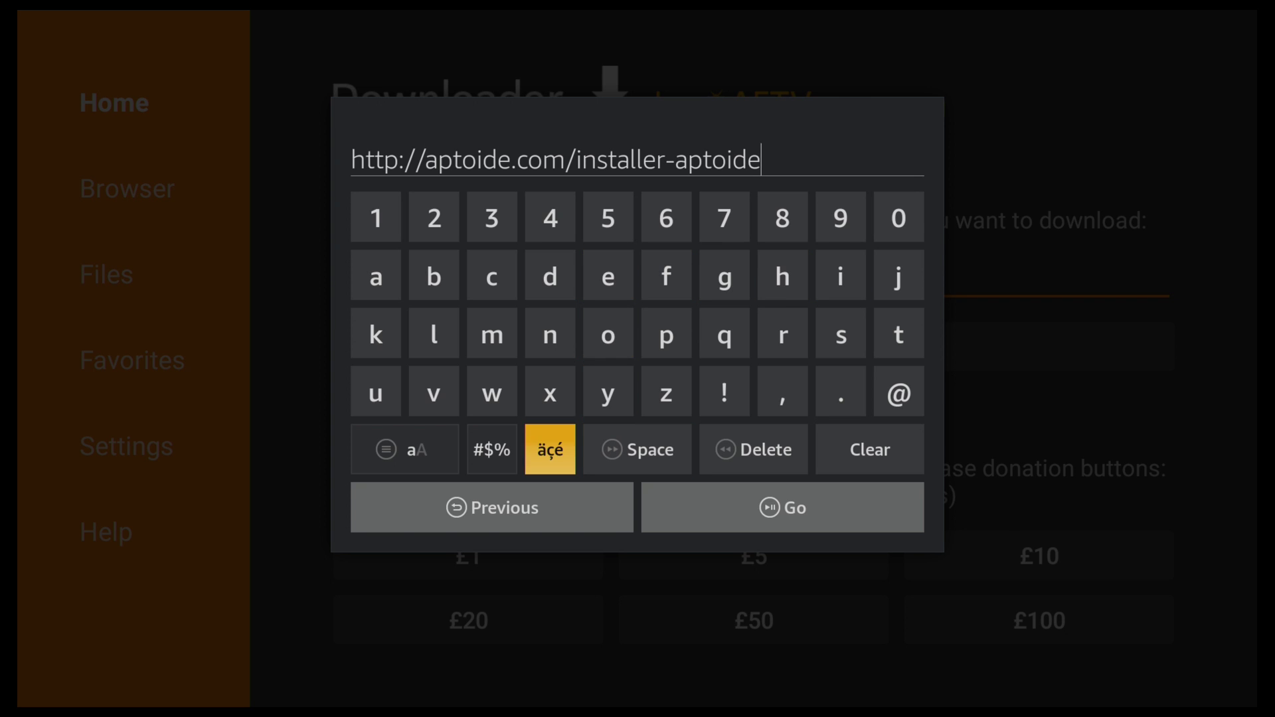
pyautogui.write('-t')
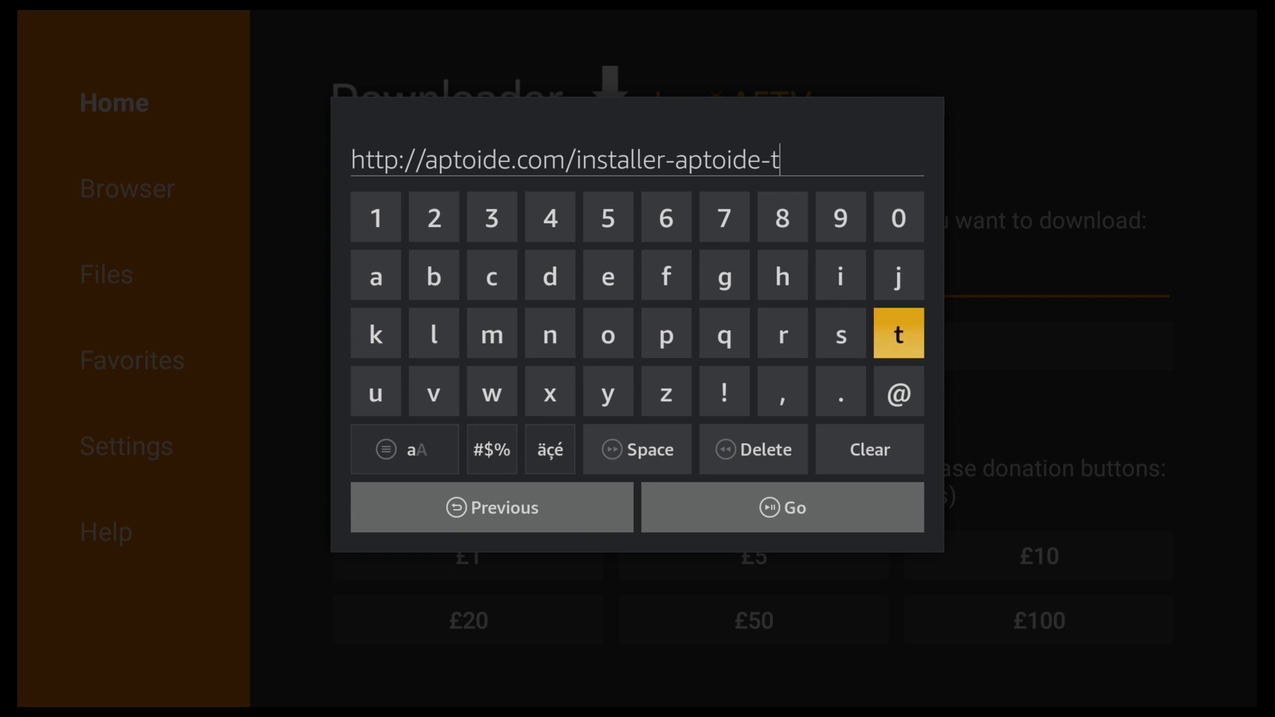
pyautogui.write('v')
pyautogui.press('Right')
pyautogui.press('Right')
pyautogui.press('Right')
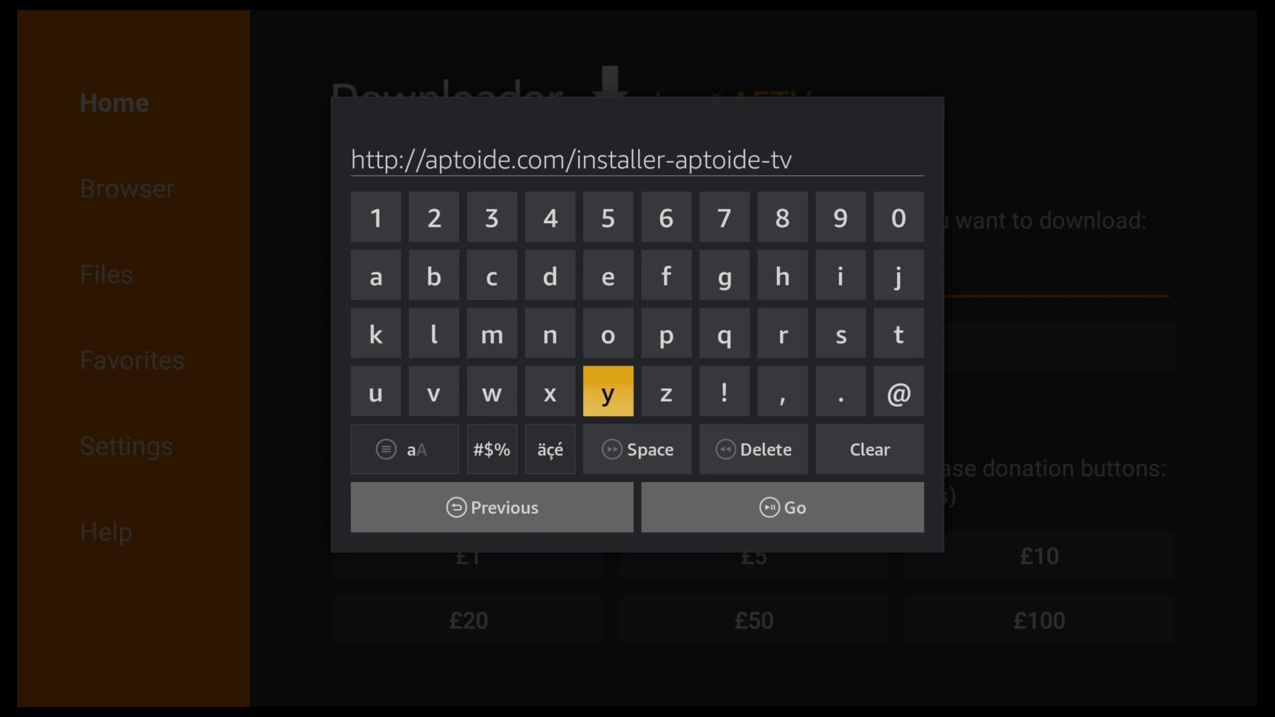
pyautogui.press('Down')
pyautogui.press('Down')
pyautogui.press('Right')
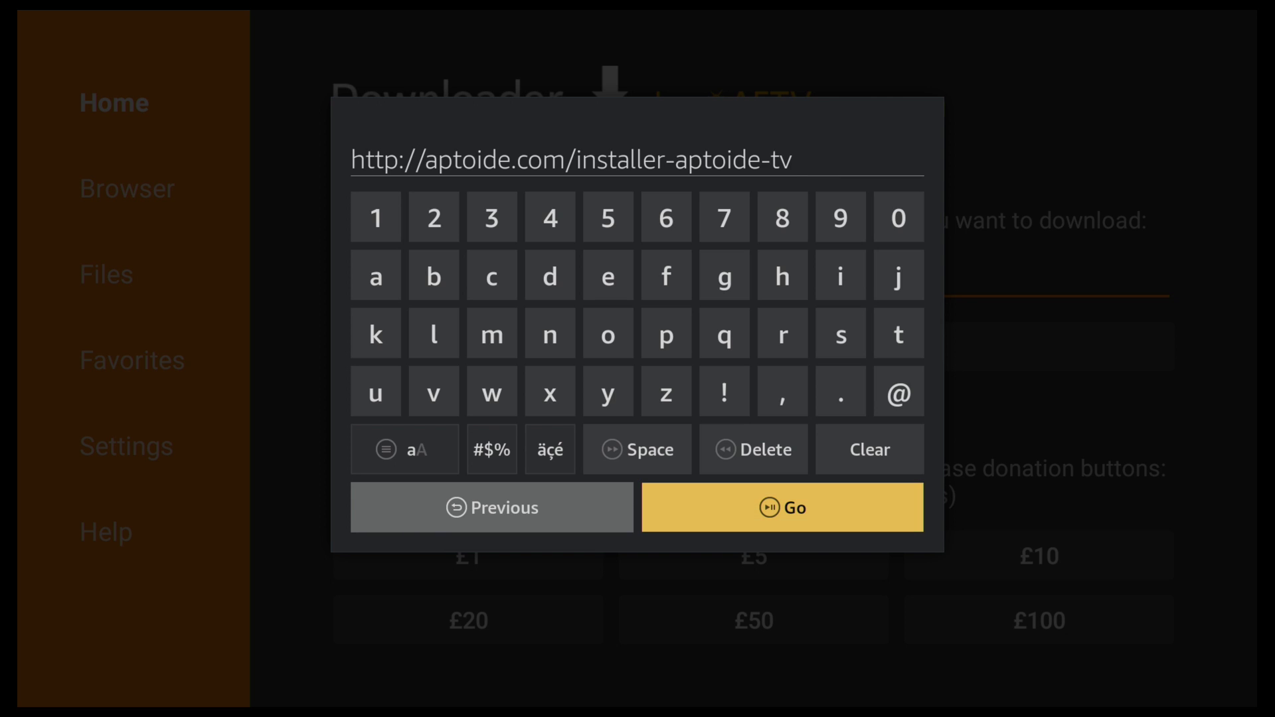
pyautogui.press('Return')
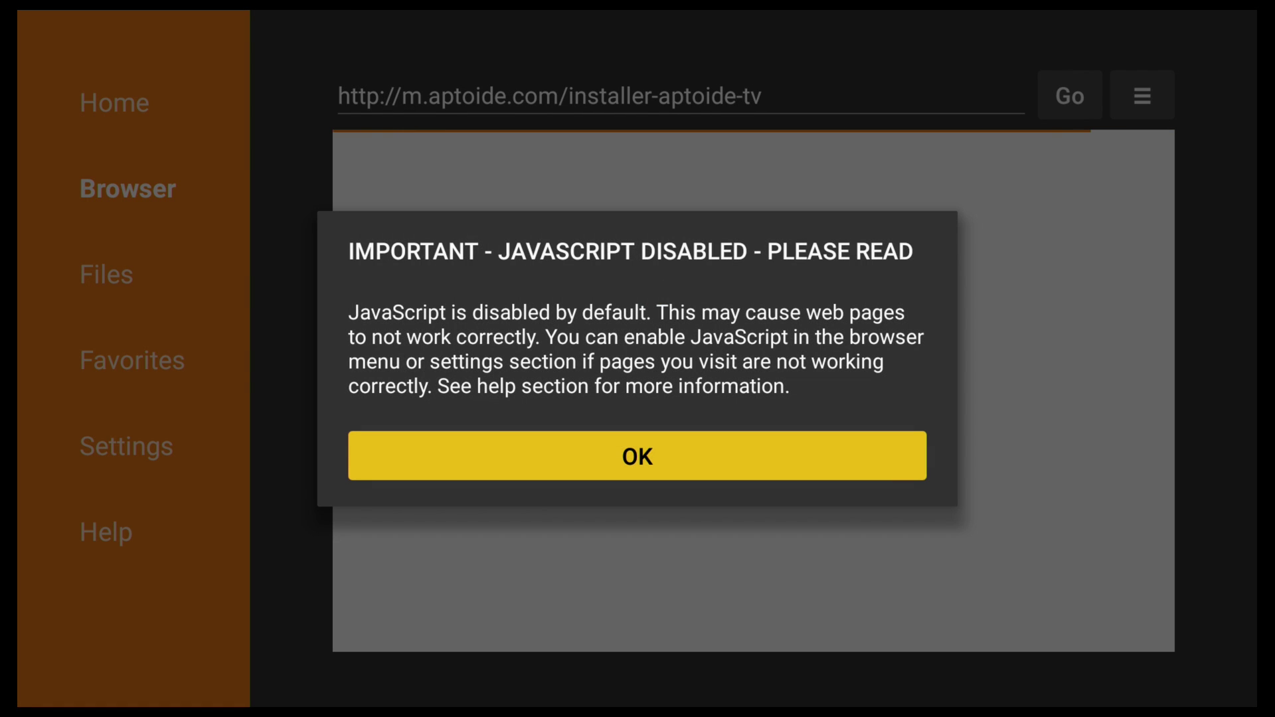
pyautogui.press('Return')
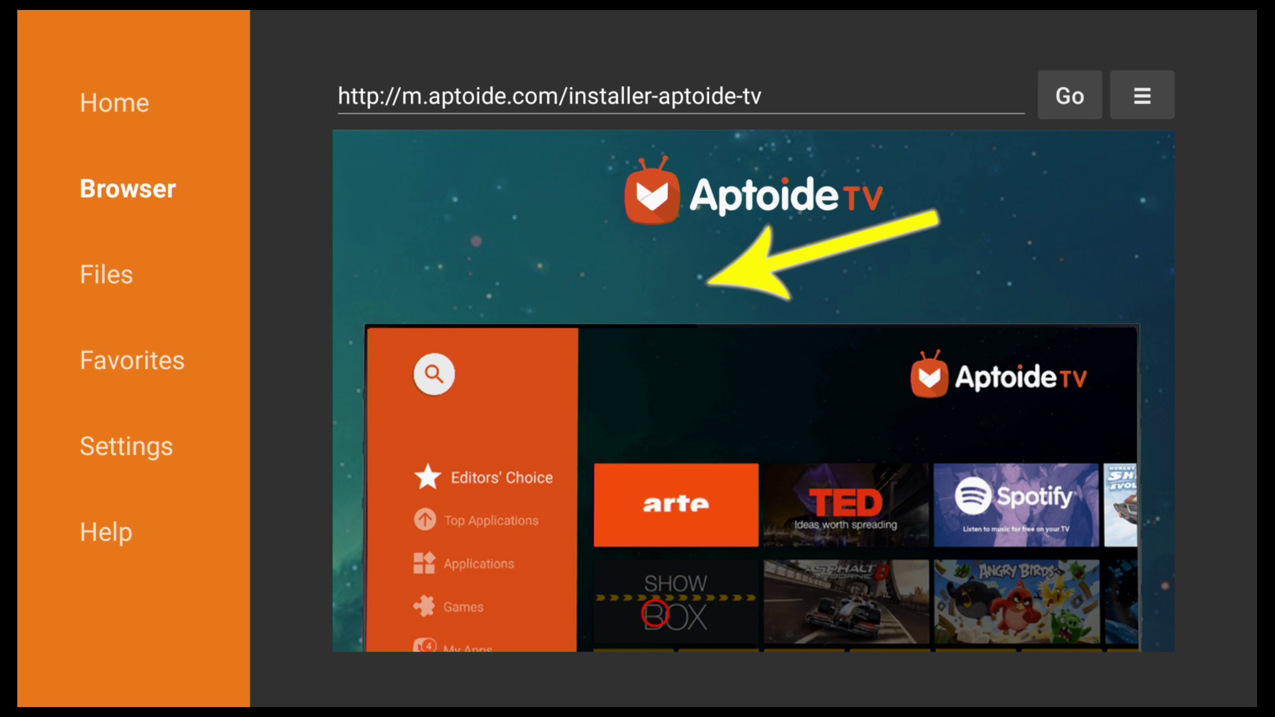
# Start downloading the Aptoide TV installer from the loaded web page
pyautogui.scroll(-2, 654, 602)
pyautogui.scroll(-10, 655, 602)
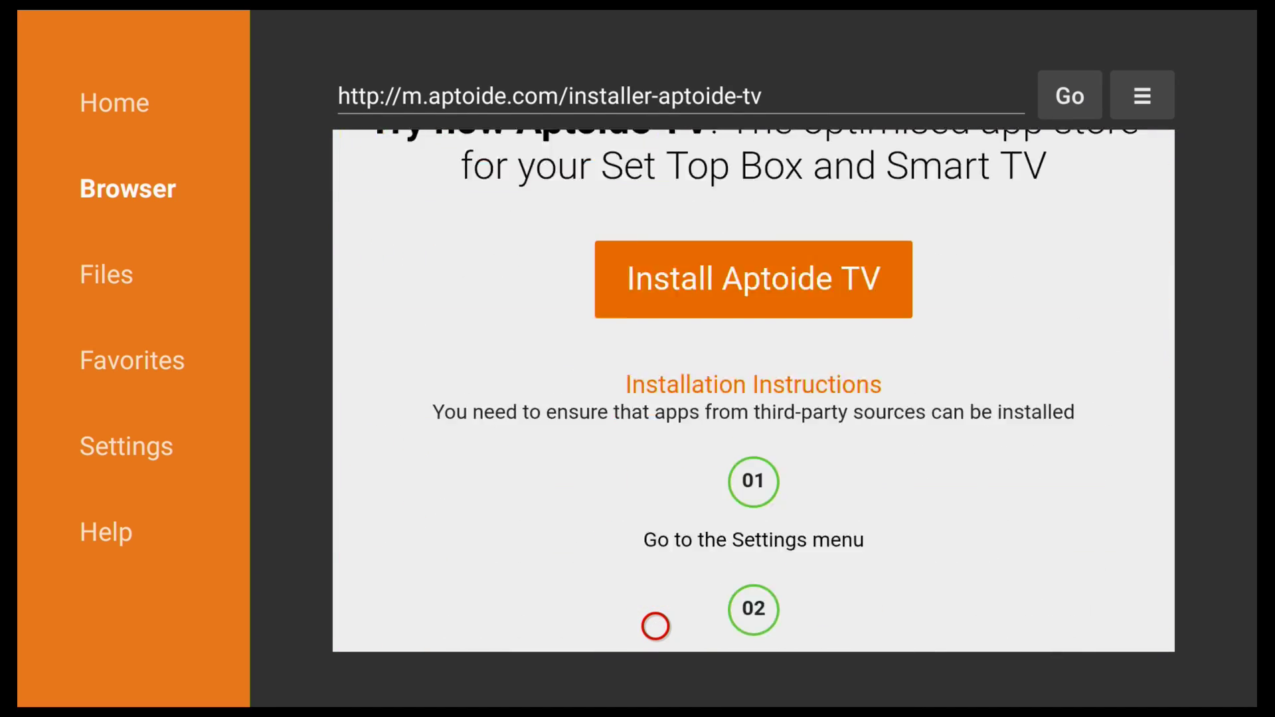
pyautogui.scroll(-2, 655, 627)
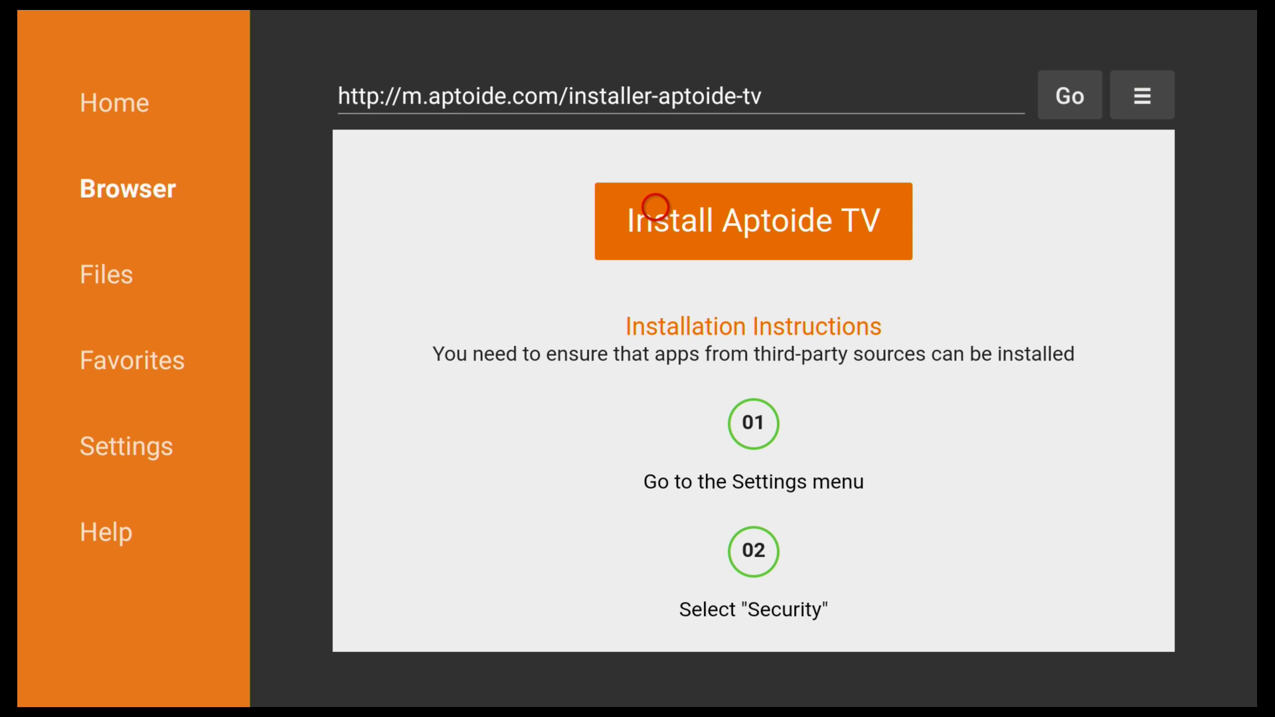
pyautogui.click(654, 207)
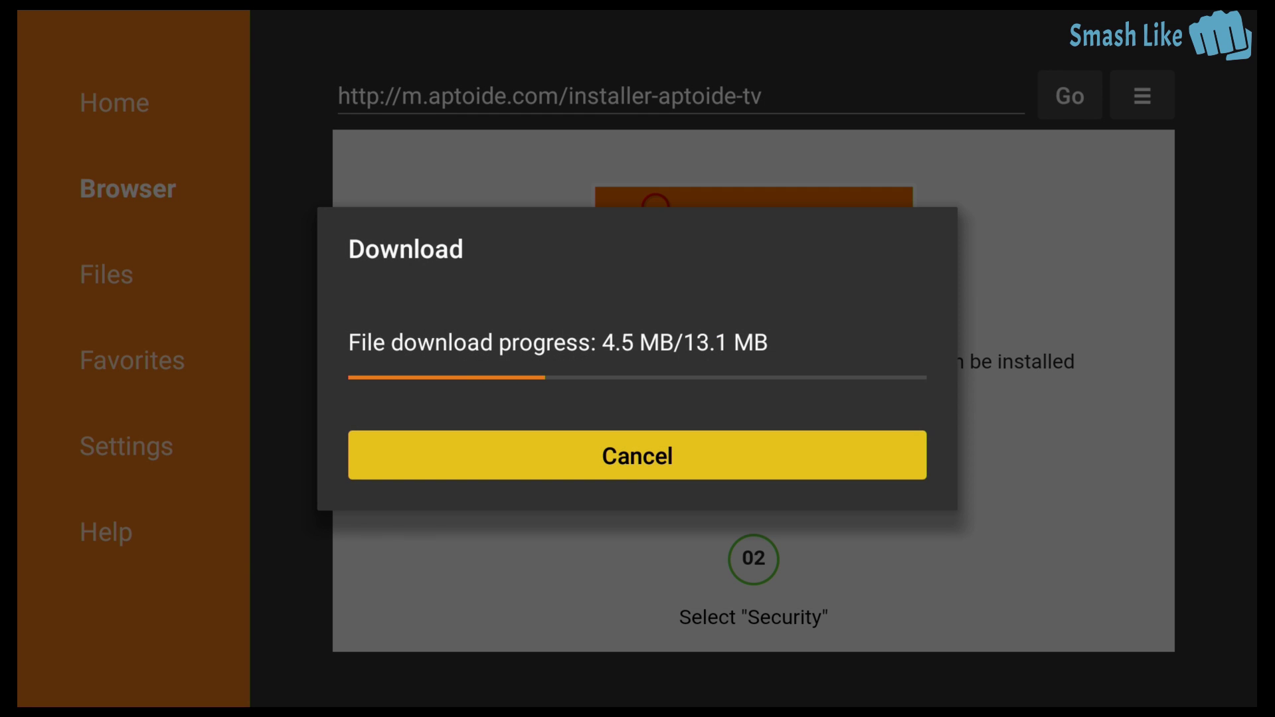